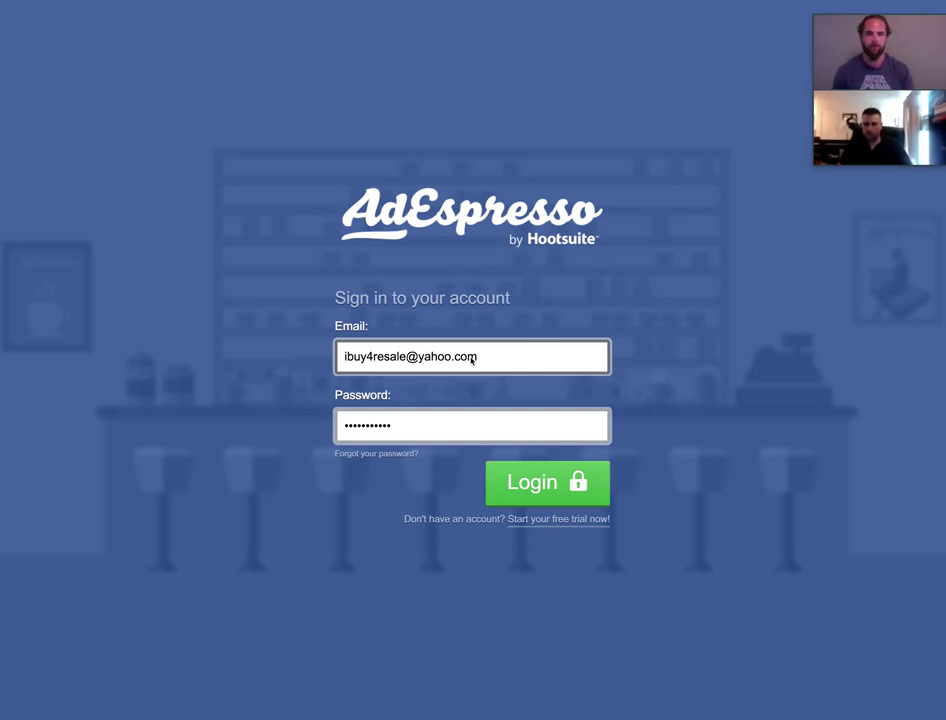
- Submit the filled-in login credentials and begin creating the first campaign from the welcome page
left_click(516, 487)
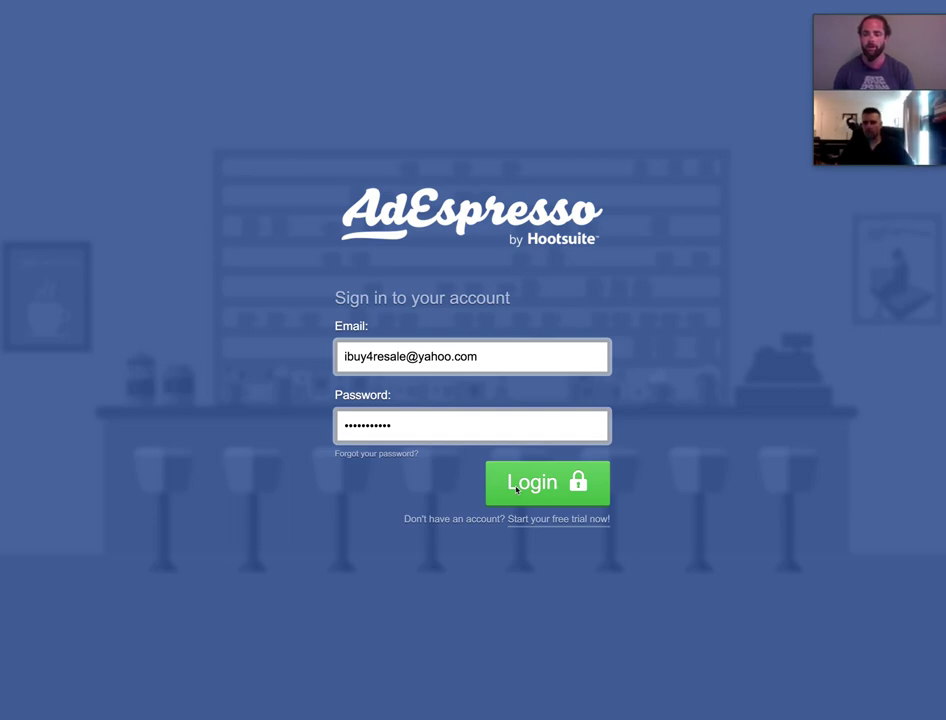
left_click(517, 488)
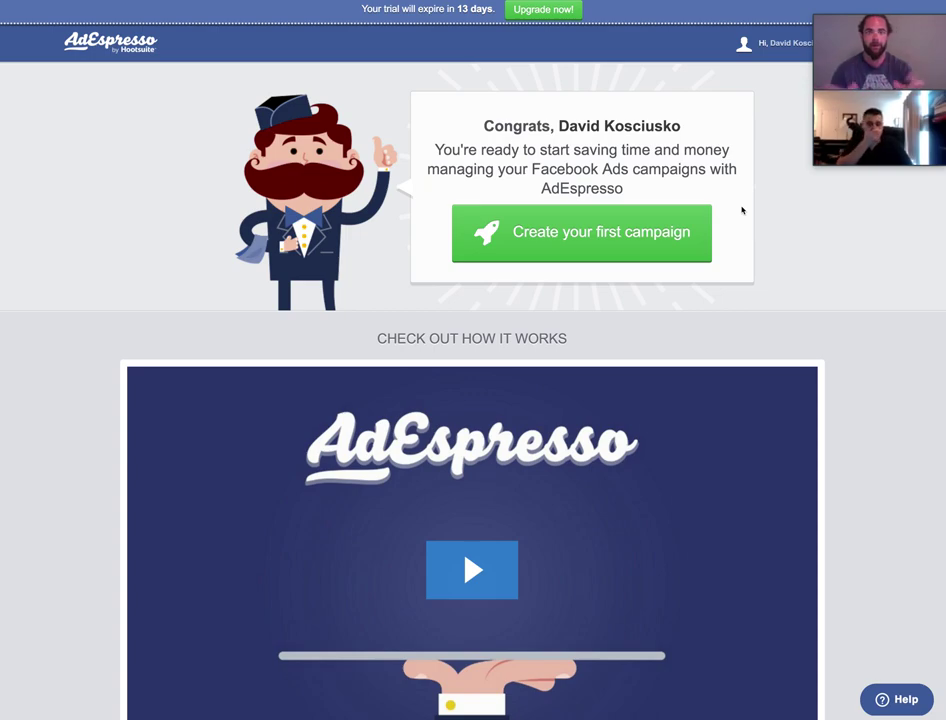
left_click(634, 229)
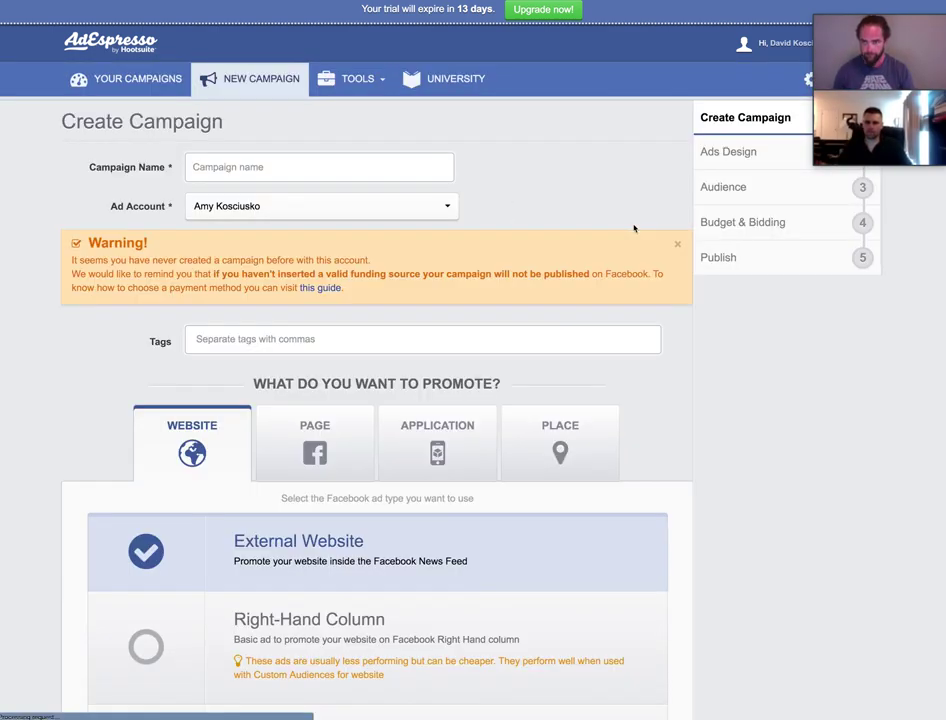
- Review the Create Campaign form's ad types, keeping External Website selected
left_click(433, 169)
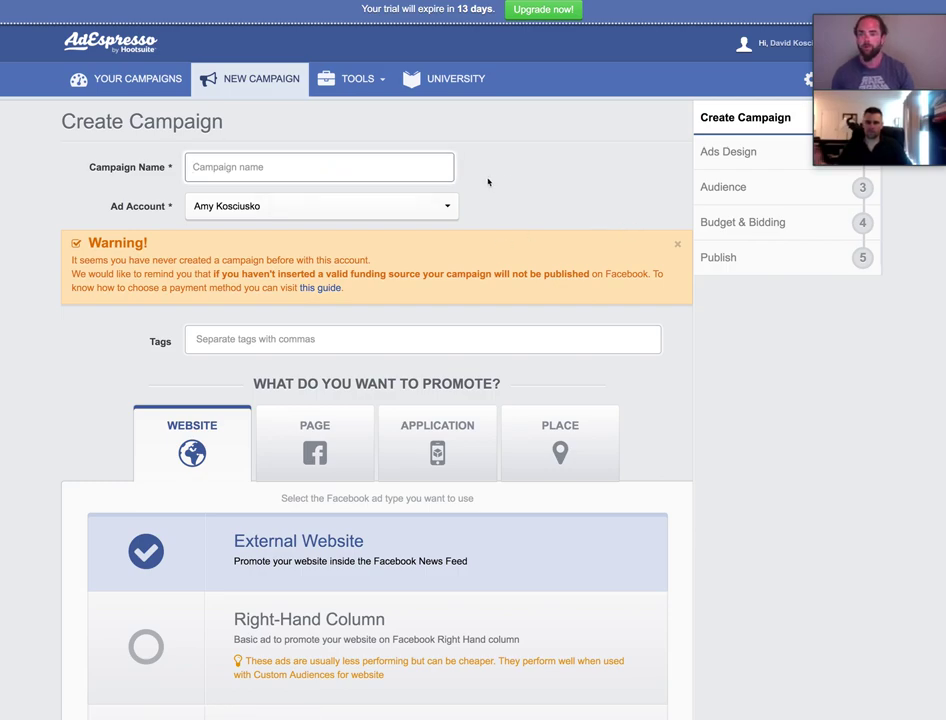
scroll(636, 277, "down", 5)
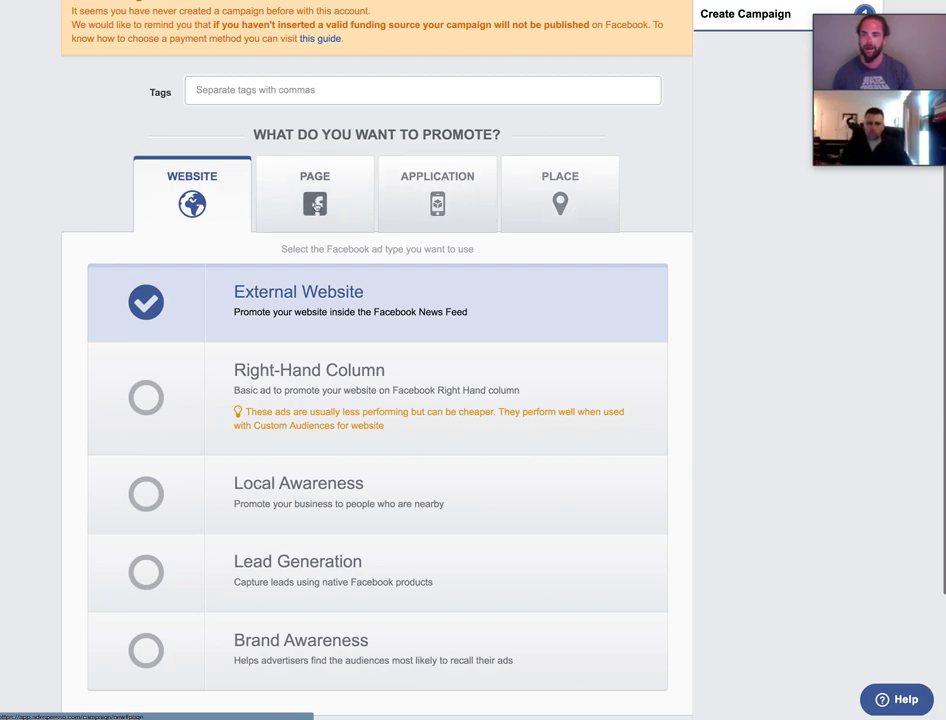
scroll(540, 205, "down", 1)
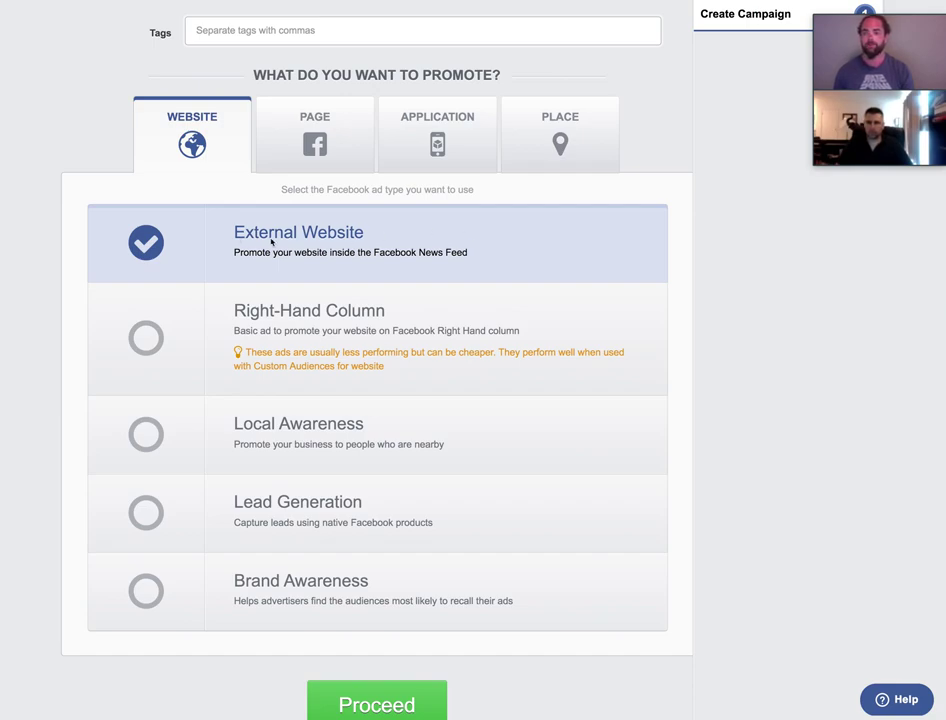
scroll(285, 120, "up", 3)
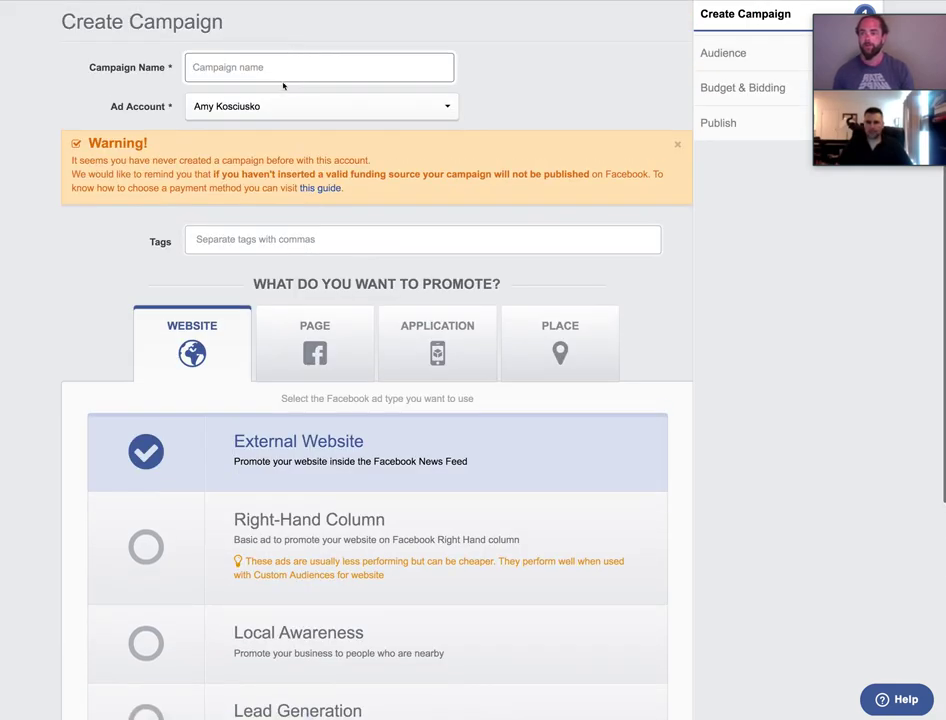
- Enter 'Test Campaign v1' as the campaign name
left_click(289, 70)
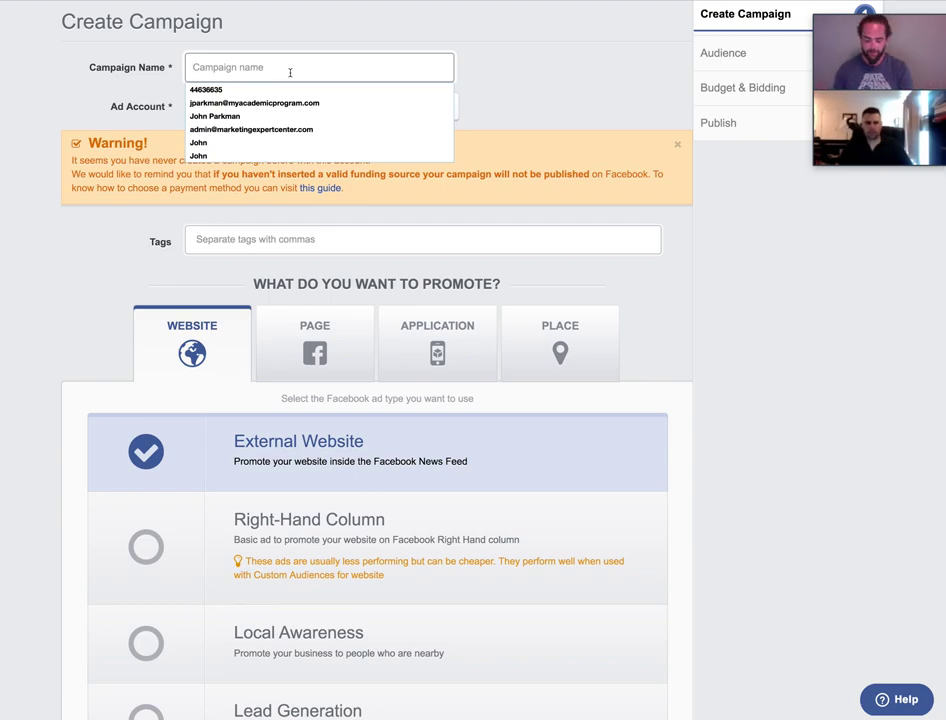
type("Test Campaign v1")
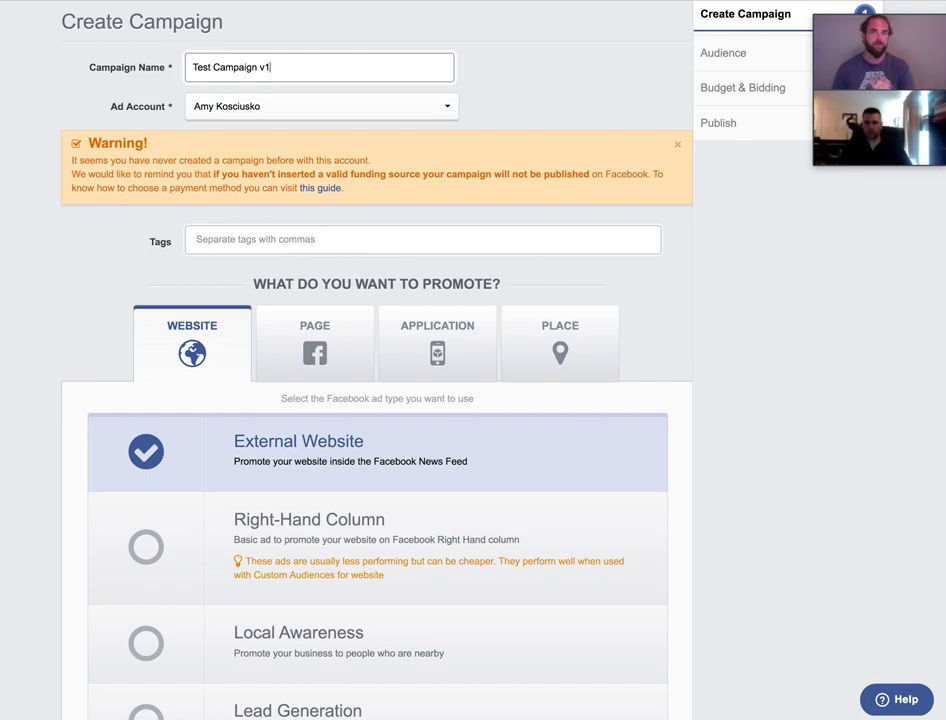
scroll(422, 116, "down", 3)
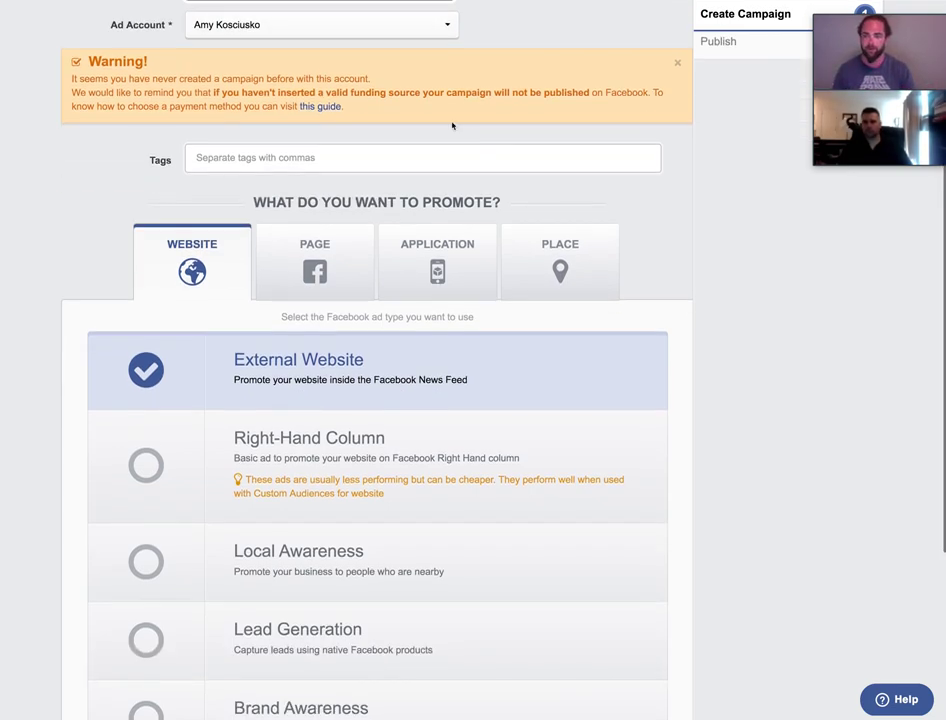
scroll(440, 175, "down", 4)
scroll(382, 249, "up", 9)
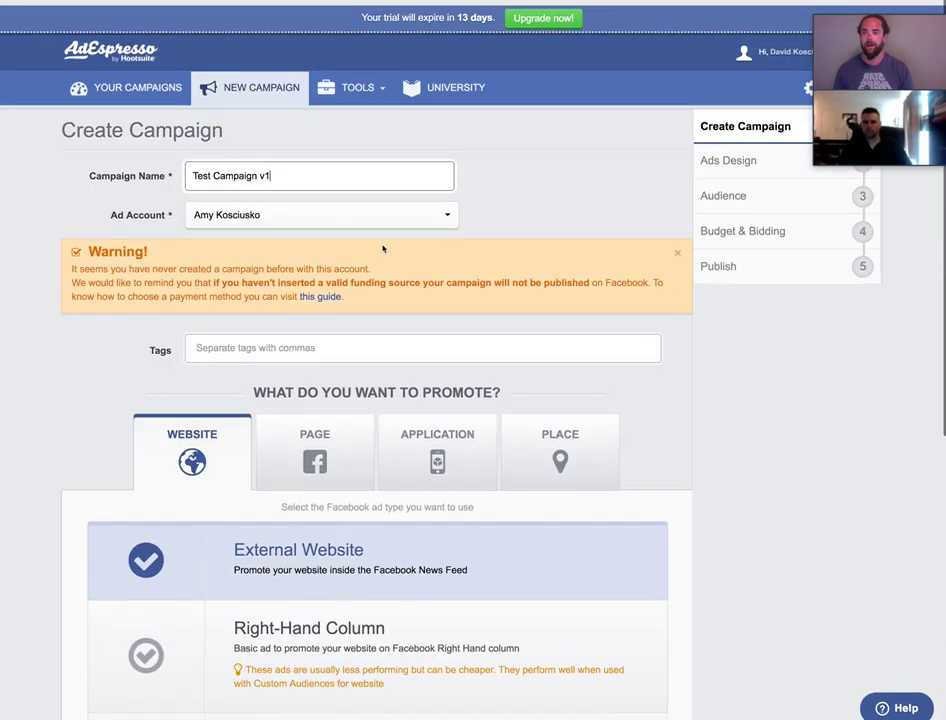
left_click(304, 345)
- Create the tag chips 'test 1', 'test 2' and 'test 3' in the Tags field
type("test")
type("1")
key("Return")
type("test 2")
key("Return")
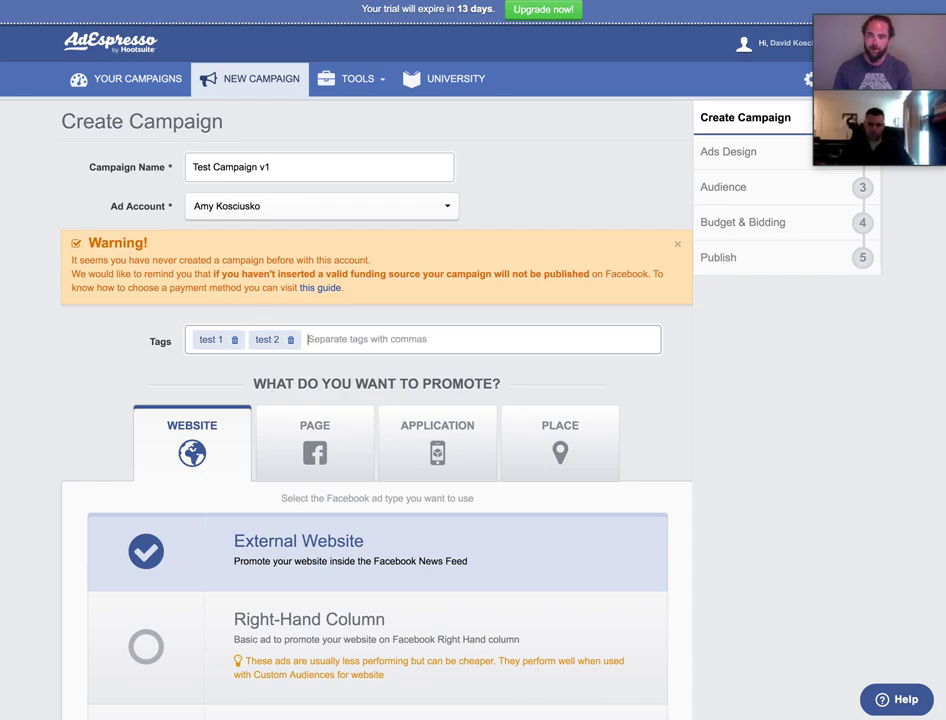
type("test 3")
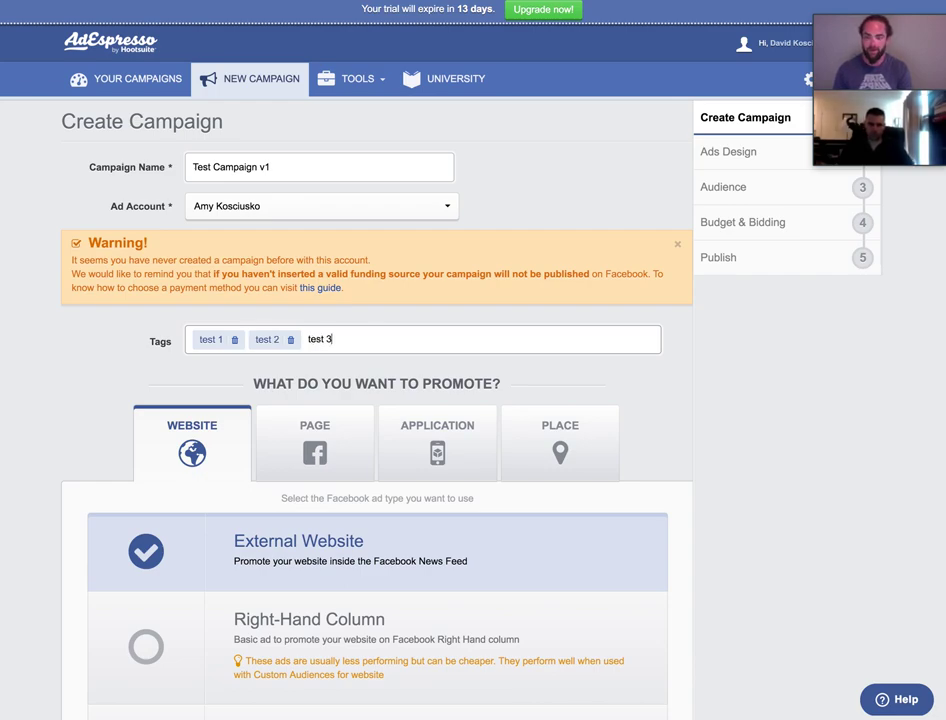
key("Return")
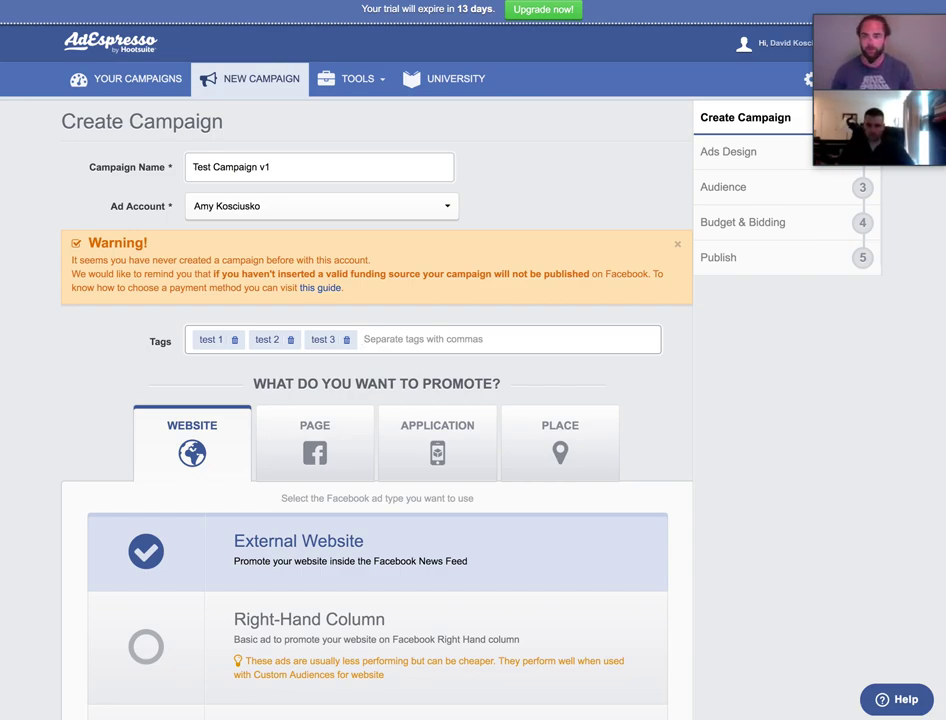
scroll(532, 344, "down", 5)
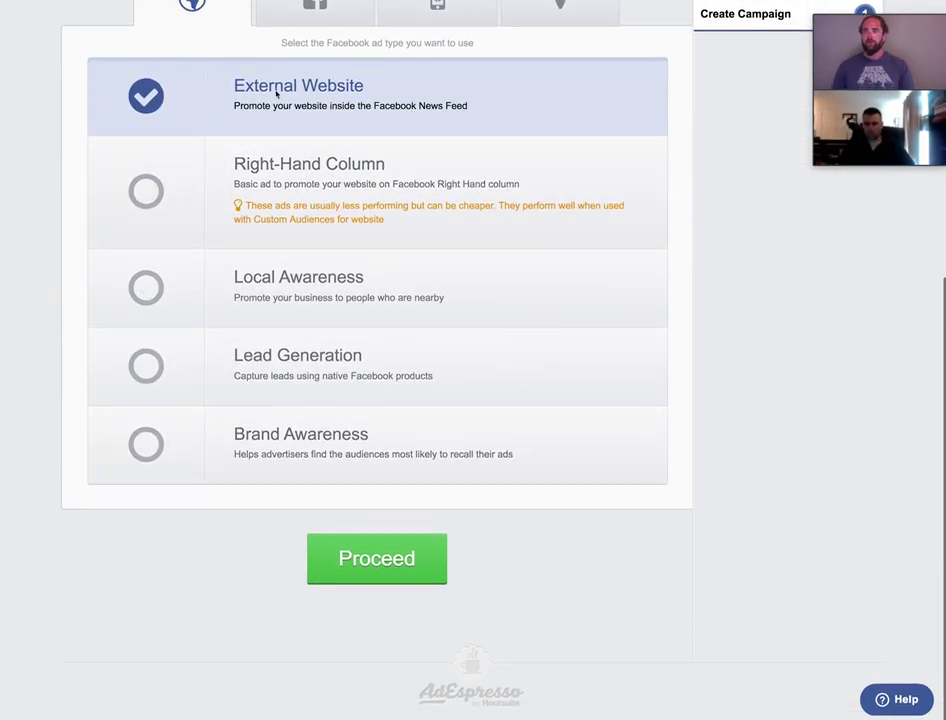
scroll(281, 89, "up", 5)
left_click_drag(272, 168, 172, 163)
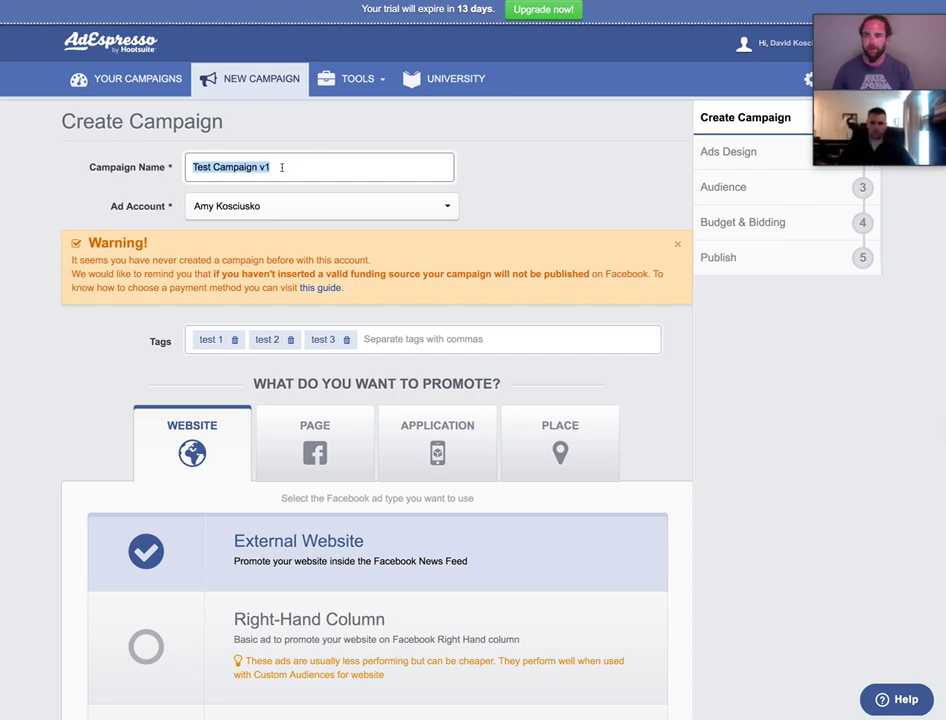
scroll(232, 418, "down", 2)
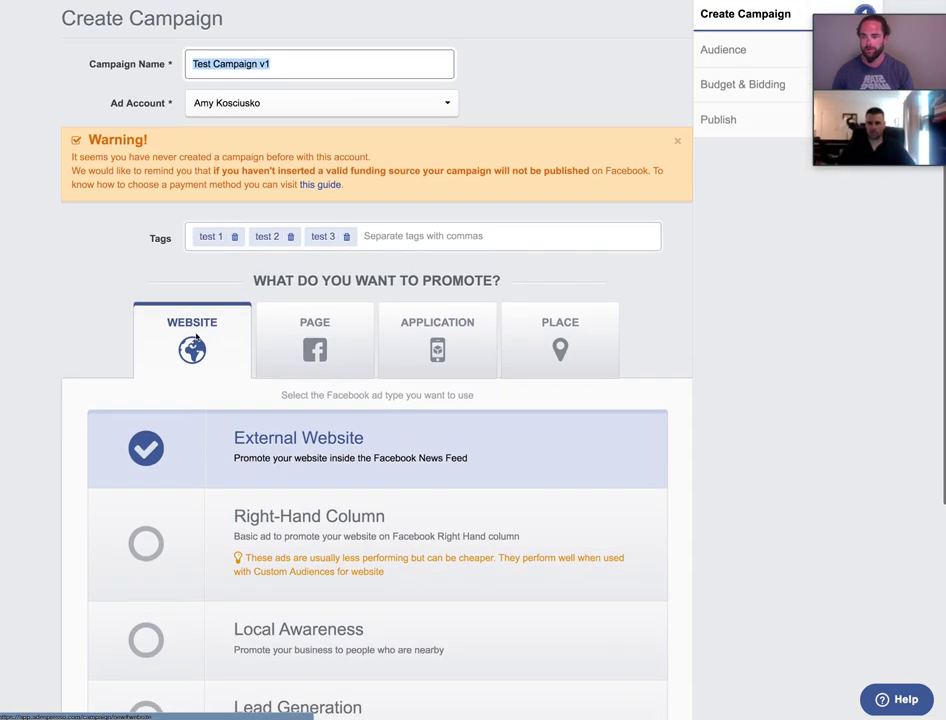
left_click_drag(353, 439, 239, 445)
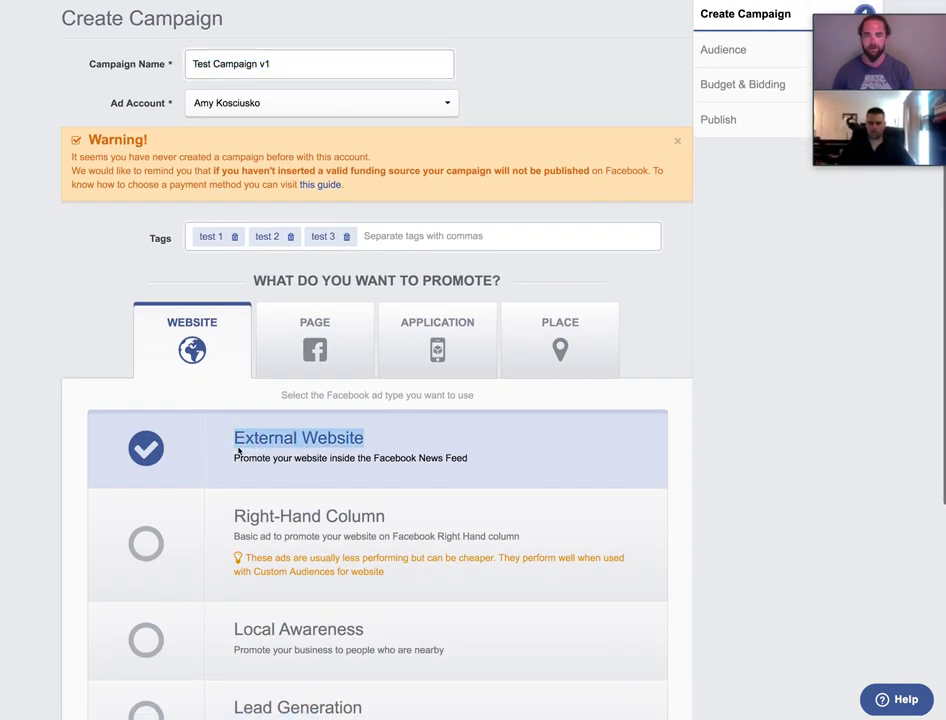
left_click(238, 449)
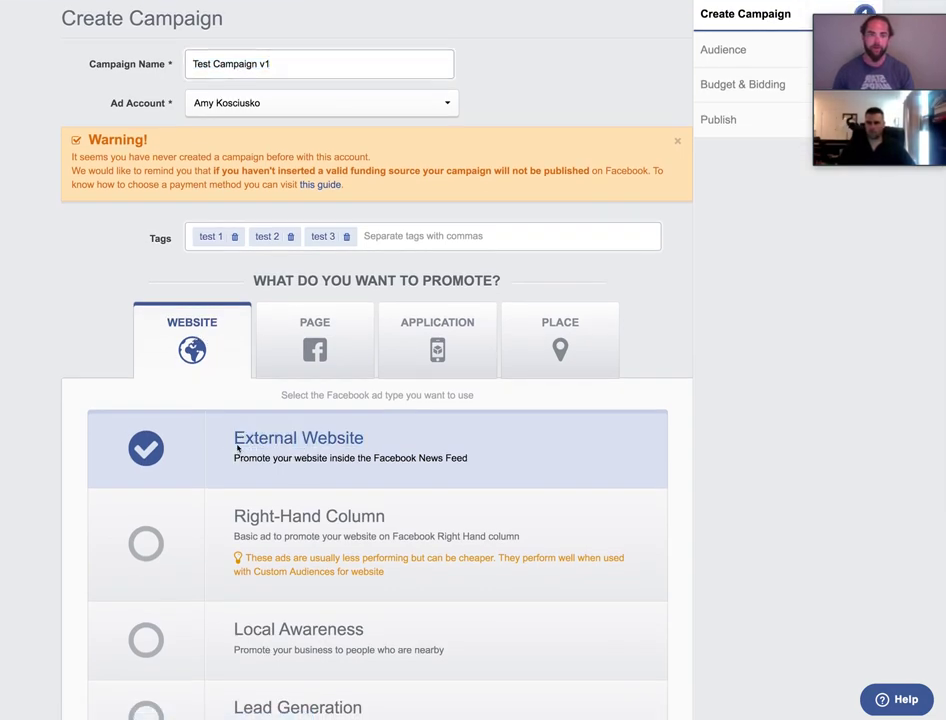
scroll(237, 449, "down", 6)
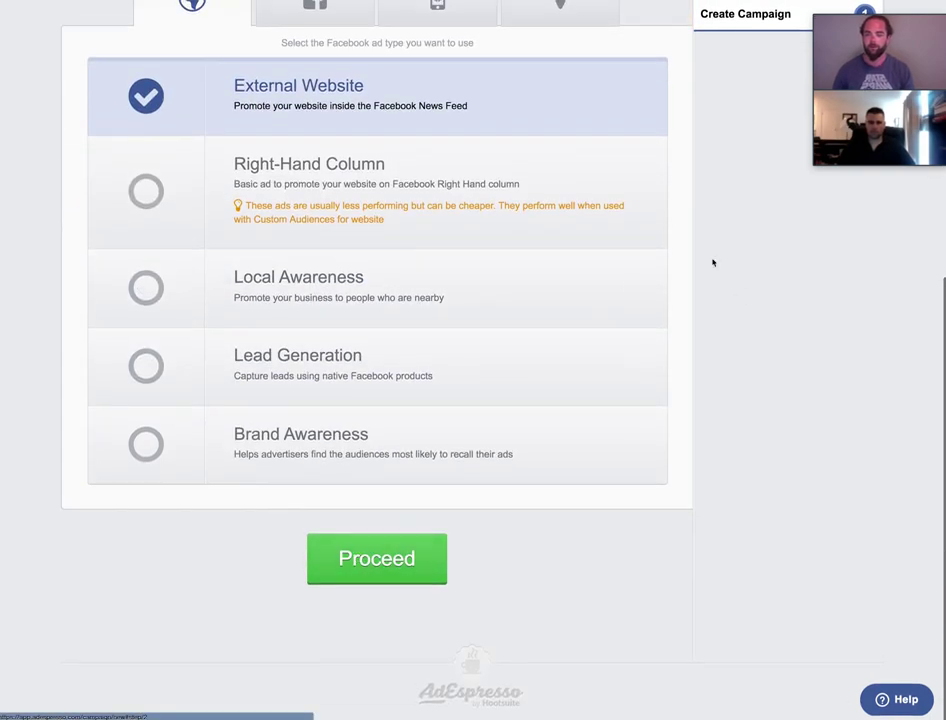
left_click(410, 553)
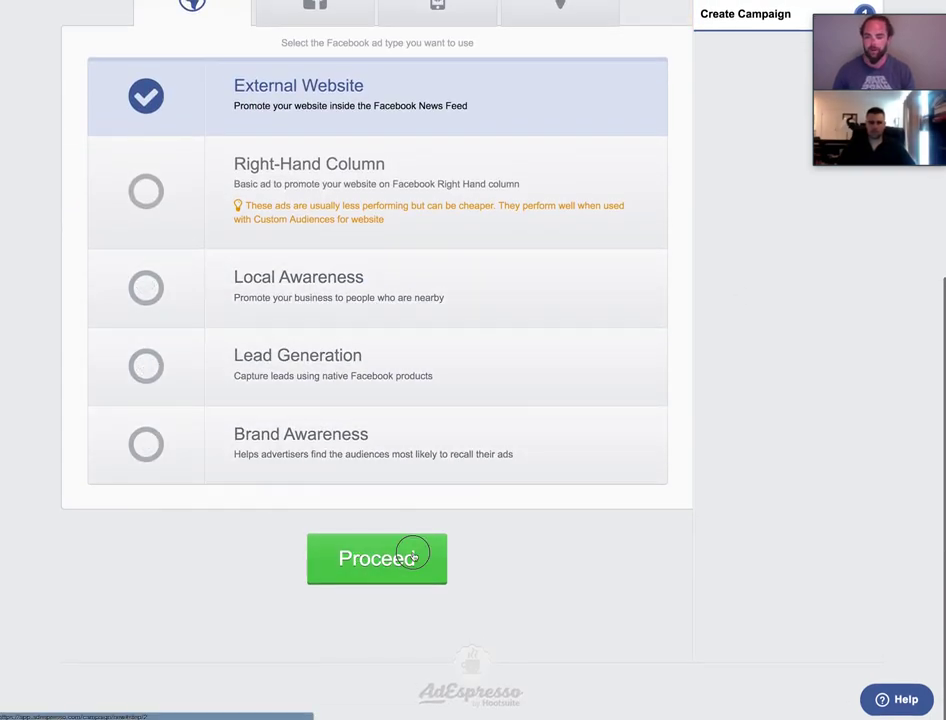
left_click(339, 563)
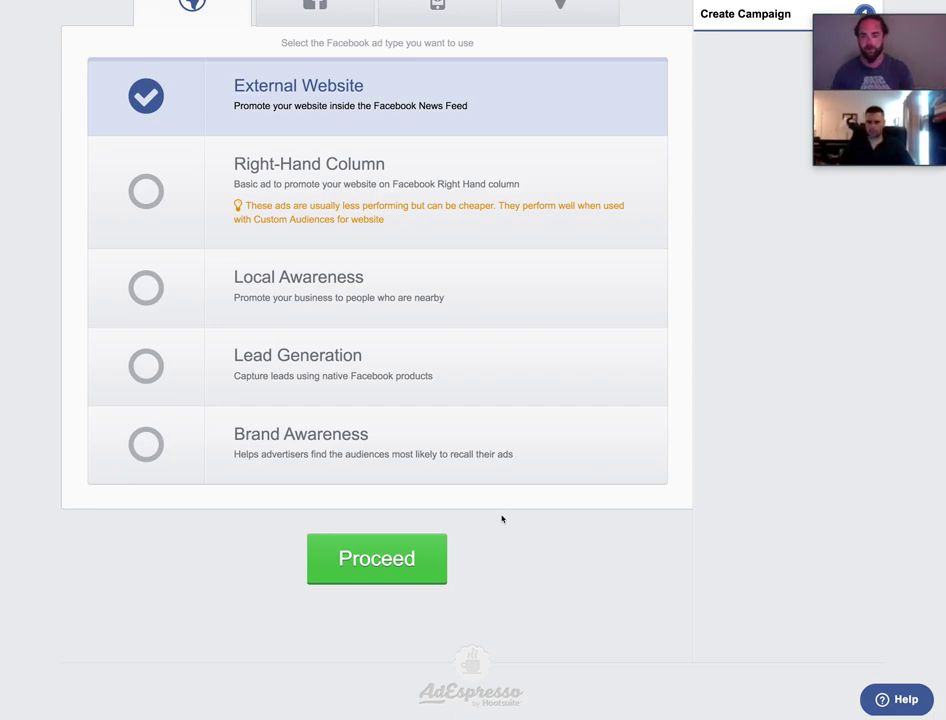
left_click(376, 580)
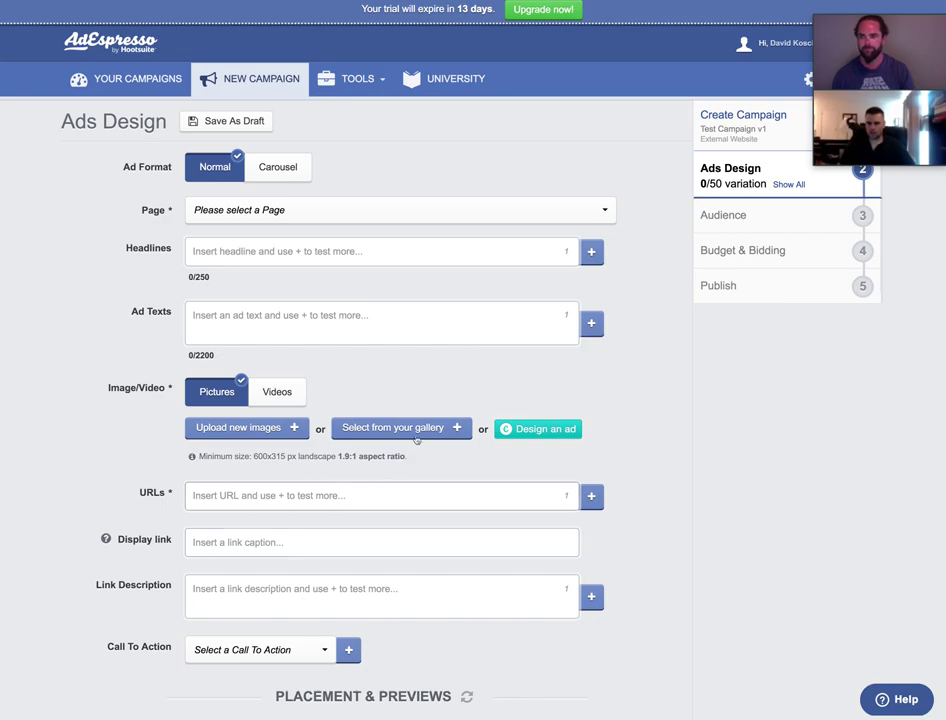